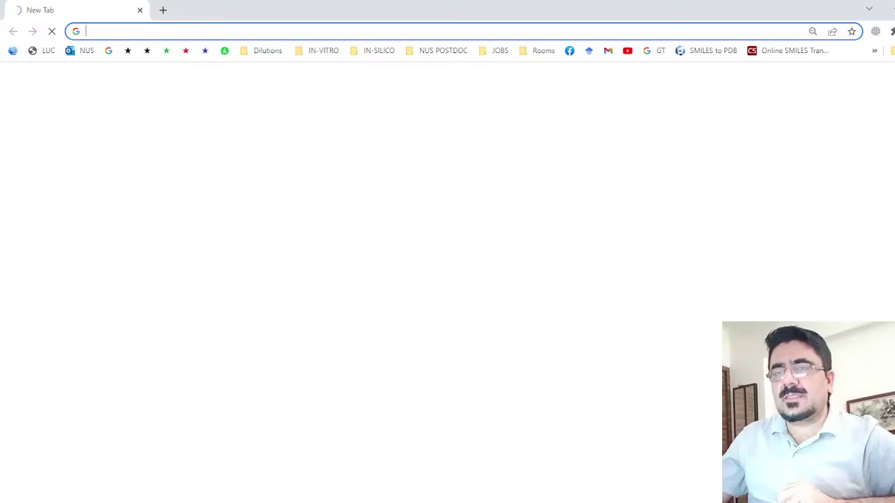
Step: Search Google for 'pubchem' to reach the PubChem home page
{"action": "left_click", "coordinate": [109, 53]}
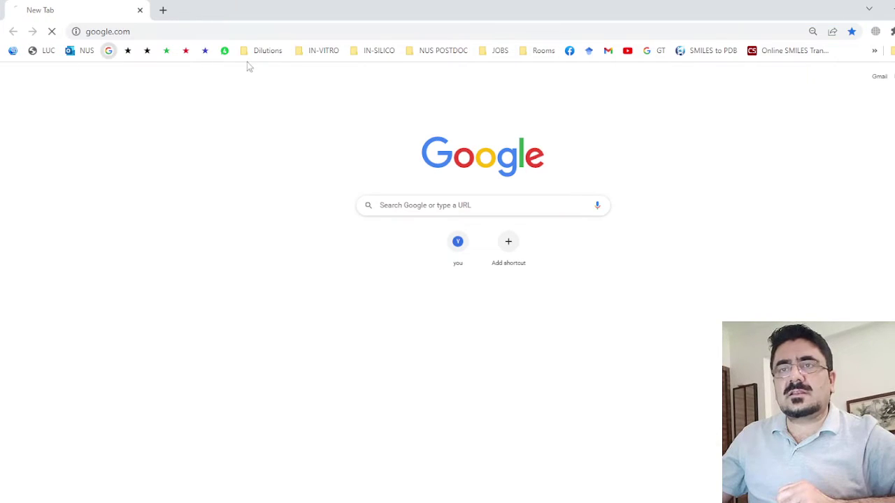
{"action": "left_click", "coordinate": [417, 215]}
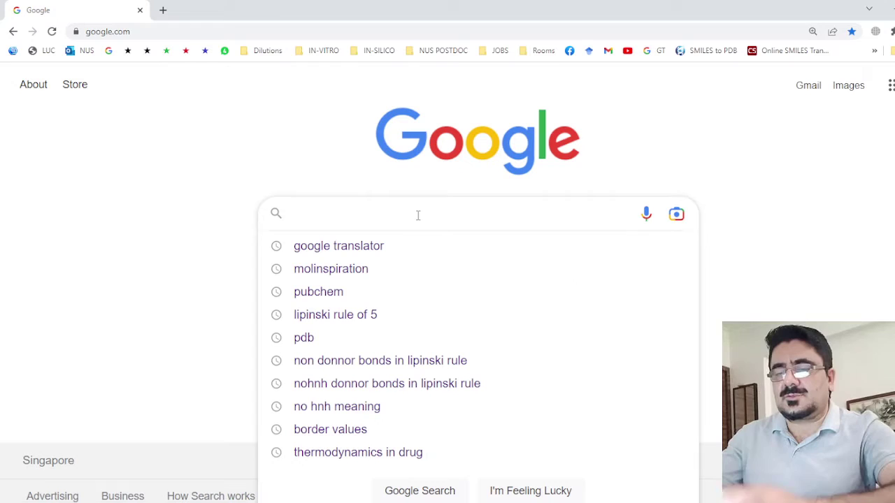
{"action": "type", "text": "pu"}
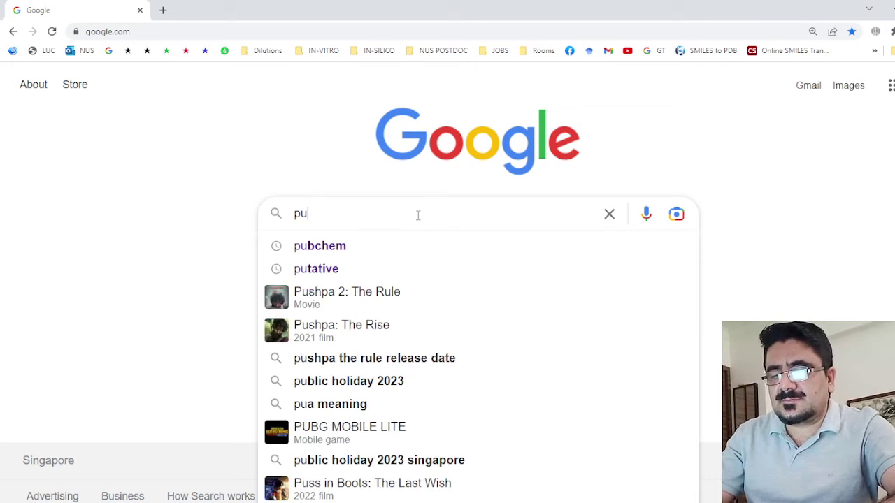
{"action": "type", "text": "bchem"}
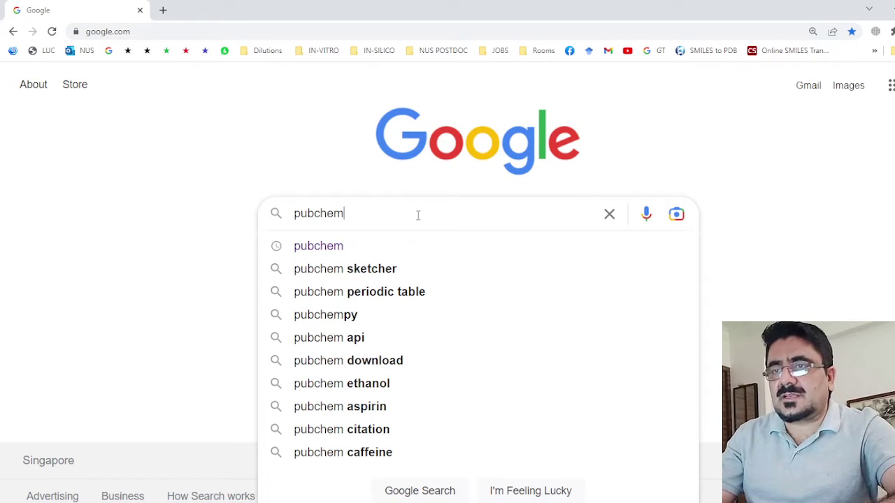
{"action": "key", "text": "Return"}
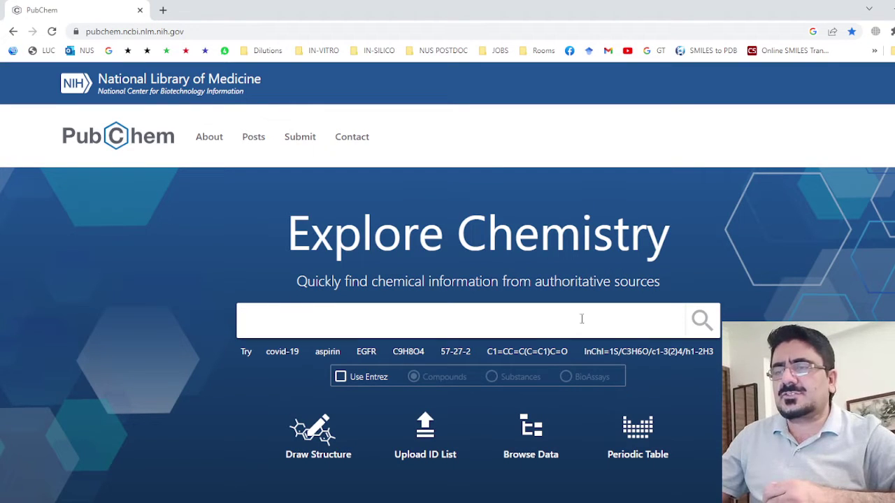
Step: Search PubChem for 'berberine' and open the Berberine compound summary, CID 2353
{"action": "type", "text": "b"}
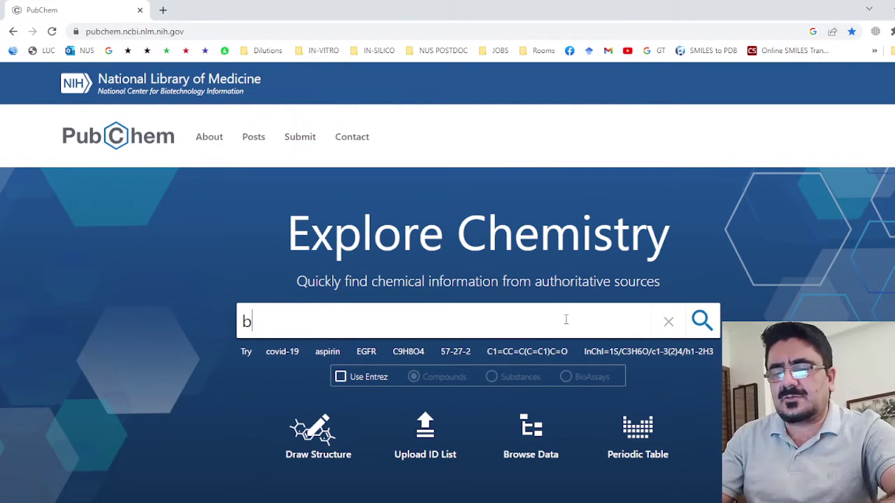
{"action": "type", "text": "erberine"}
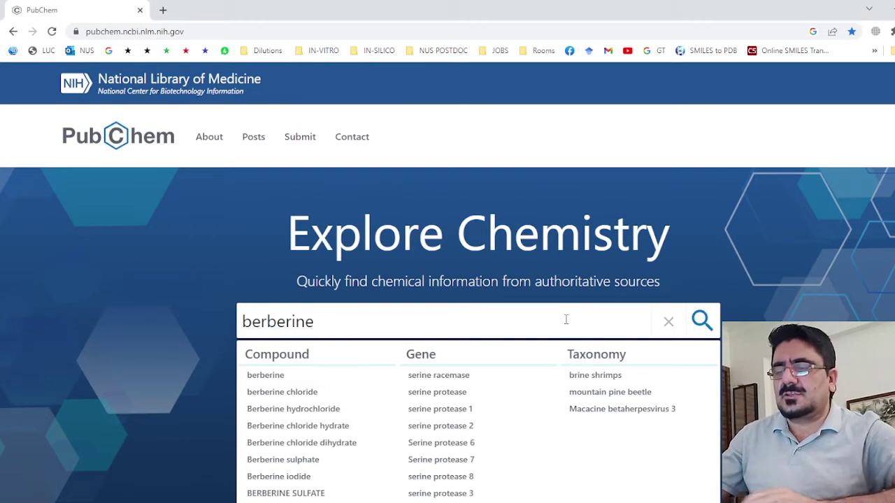
{"action": "key", "text": "Return"}
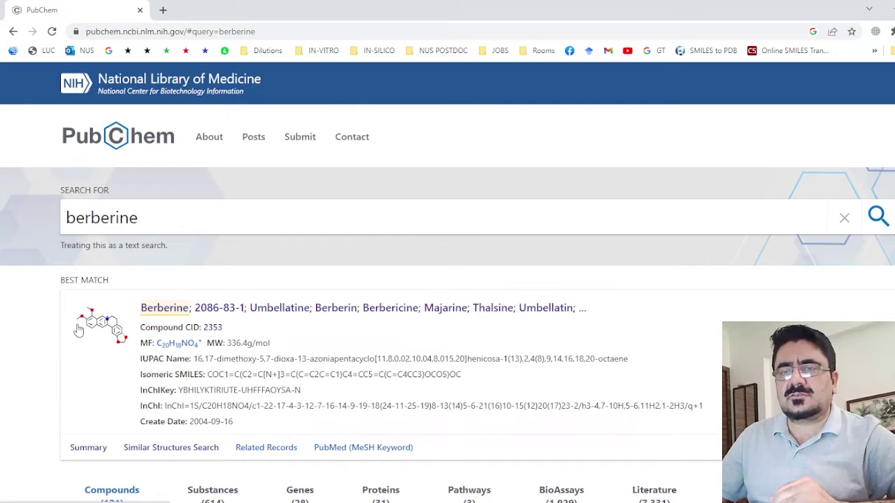
{"action": "left_click", "coordinate": [164, 312]}
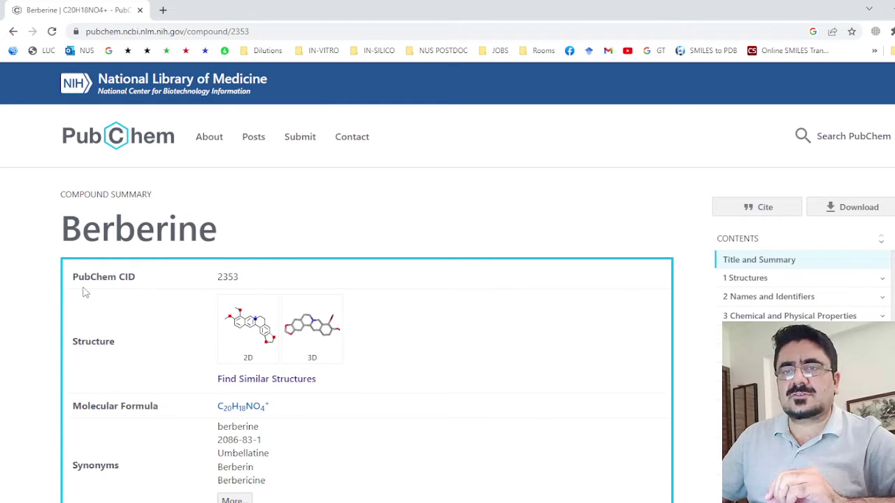
Step: Copy the string under 2.1.4 Canonical SMILES on berberine's PubChem page
{"action": "scroll", "coordinate": [325, 372], "scroll_direction": "down", "scroll_amount": 2}
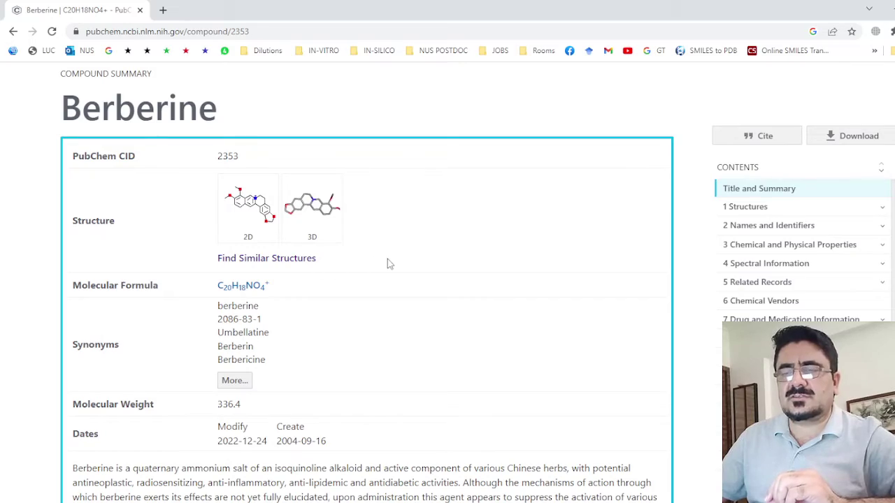
{"action": "scroll", "coordinate": [389, 264], "scroll_direction": "down", "scroll_amount": 7}
{"action": "scroll", "coordinate": [389, 274], "scroll_direction": "down", "scroll_amount": 10}
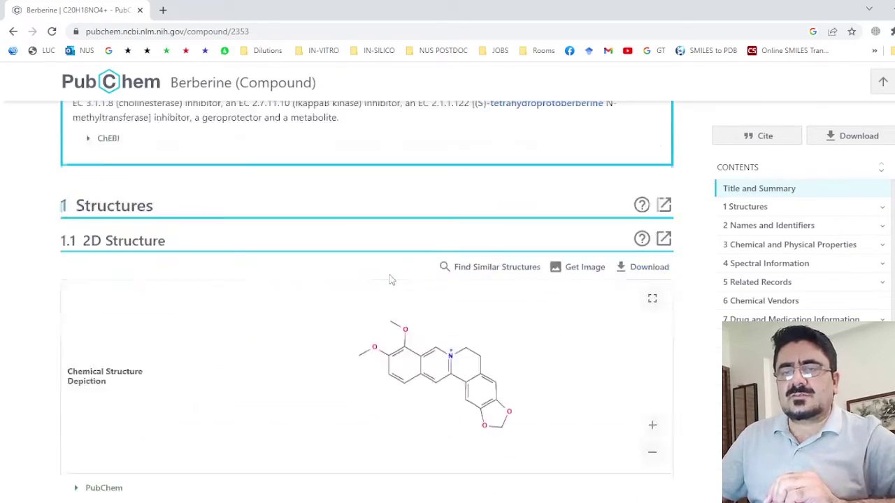
{"action": "scroll", "coordinate": [387, 277], "scroll_direction": "down", "scroll_amount": 3}
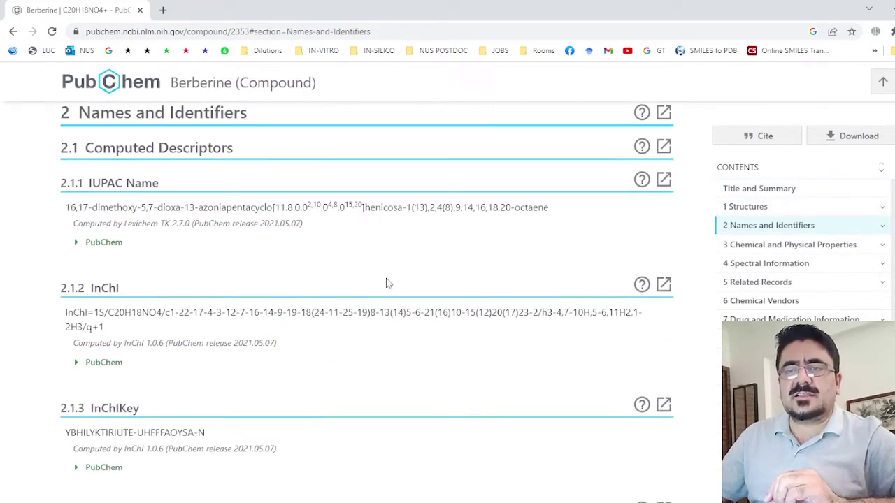
{"action": "scroll", "coordinate": [384, 285], "scroll_direction": "down", "scroll_amount": 5}
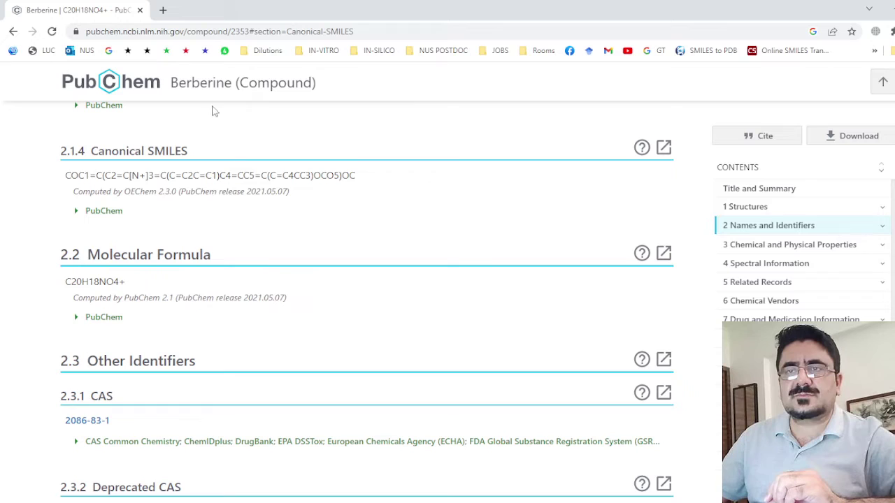
{"action": "left_click_drag", "start_coordinate": [66, 175], "coordinate": [349, 178]}
{"action": "right_click", "coordinate": [334, 176]}
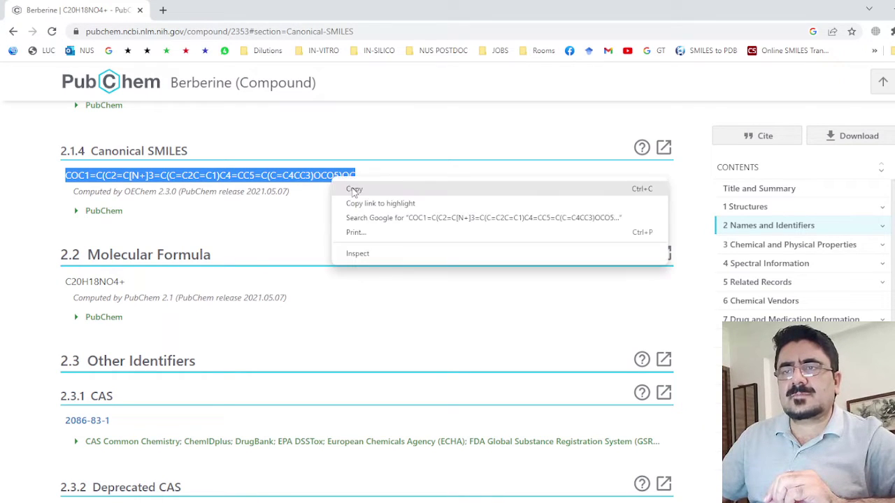
{"action": "left_click", "coordinate": [354, 189]}
Step: In a new tab, search Google for 'molinspiration' and open the Molinspiration Cheminformatics site
{"action": "left_click", "coordinate": [163, 10]}
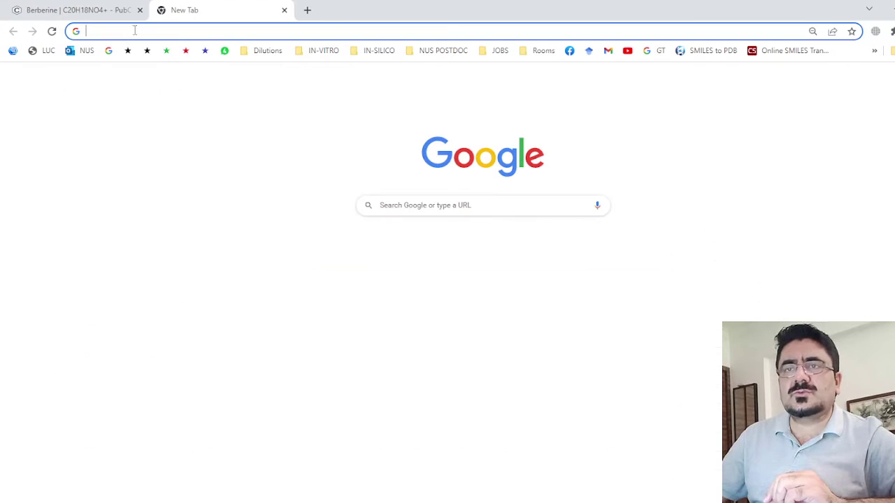
{"action": "left_click", "coordinate": [107, 51]}
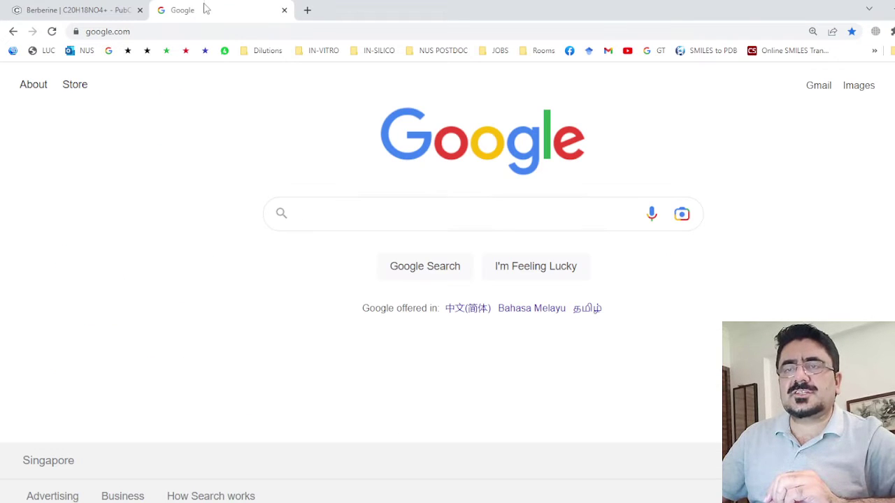
{"action": "left_click", "coordinate": [352, 217]}
{"action": "type", "text": "mo"}
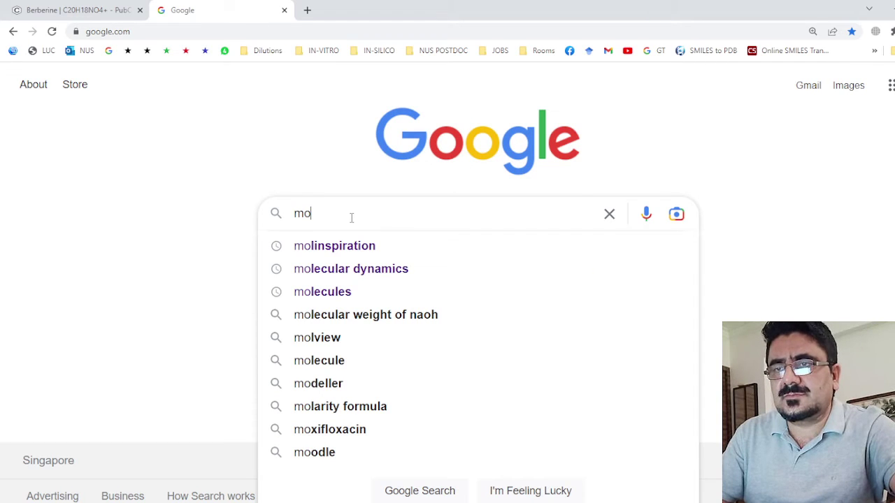
{"action": "type", "text": "linsip"}
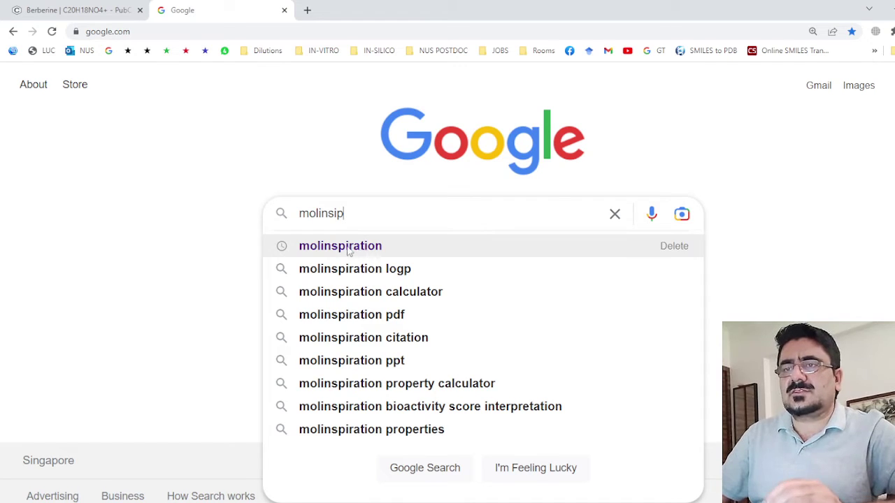
{"action": "left_click", "coordinate": [353, 246]}
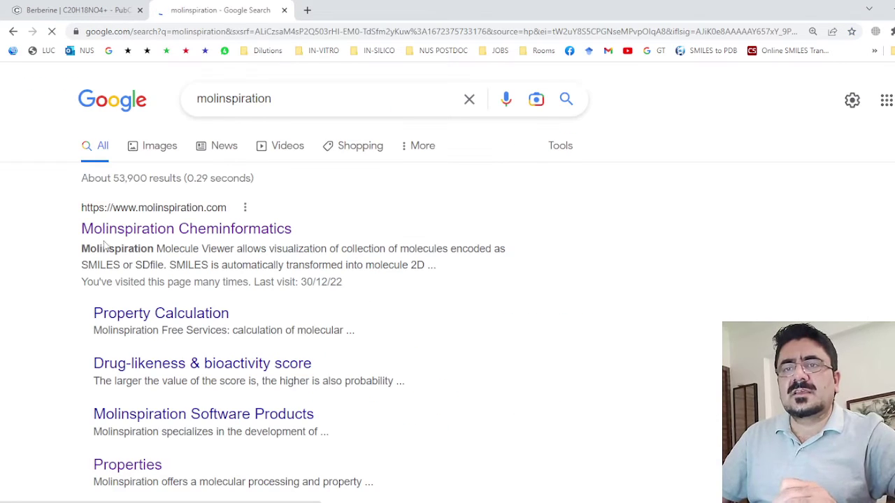
{"action": "left_click", "coordinate": [245, 230]}
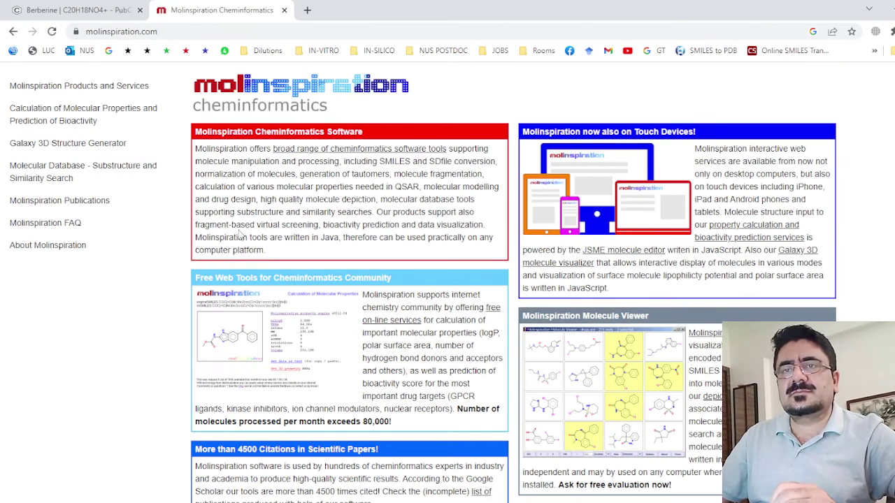
Step: Paste berberine's SMILES into Calculation of Molecular Properties and calculate (miLogP 0.20, TPSA 40.82, MW 336.37)
{"action": "left_click", "coordinate": [61, 116]}
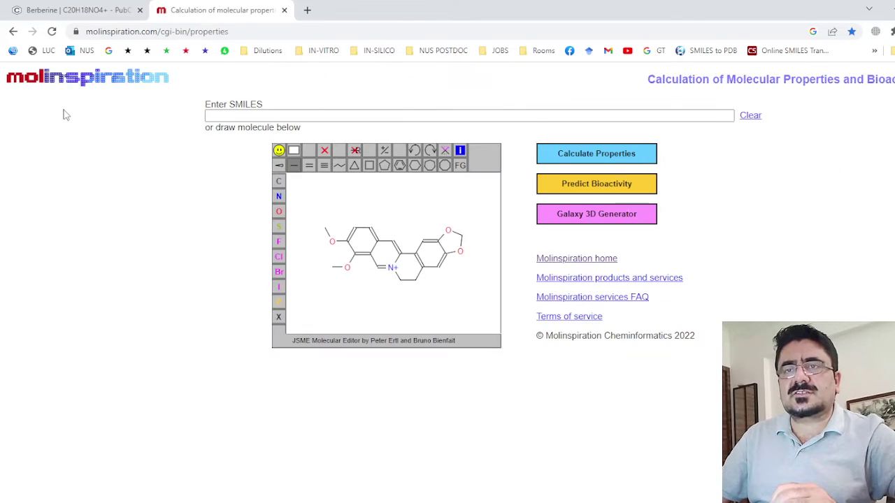
{"action": "left_click", "coordinate": [283, 114]}
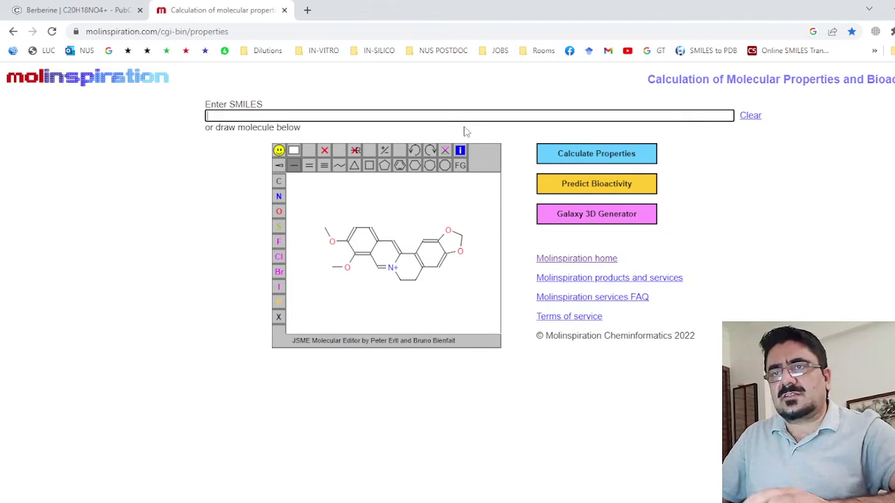
{"action": "key", "text": "ctrl+v"}
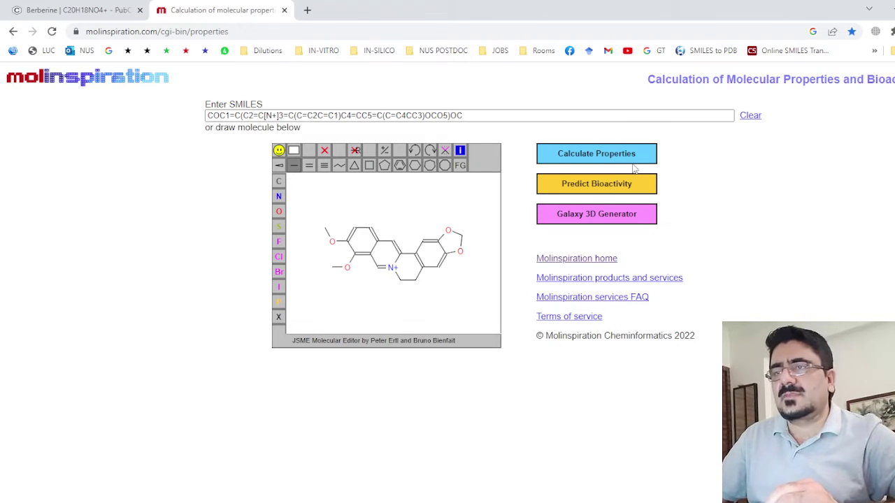
{"action": "left_click", "coordinate": [409, 139]}
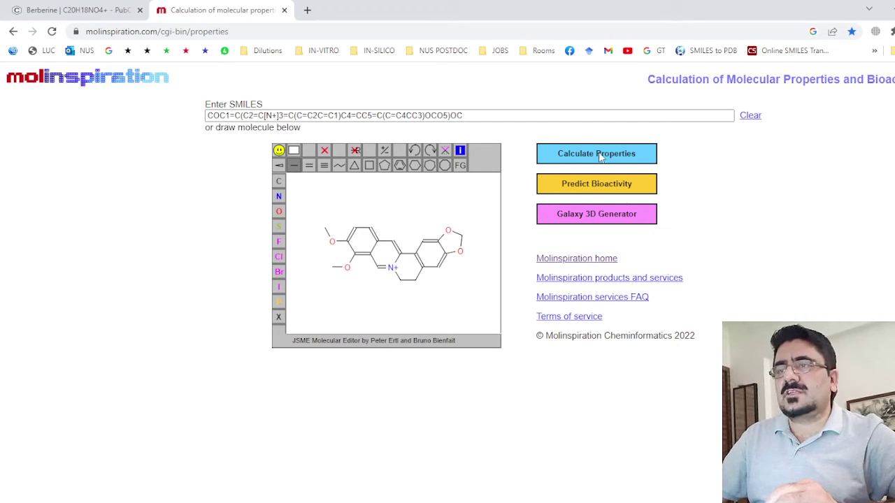
{"action": "left_click", "coordinate": [600, 156]}
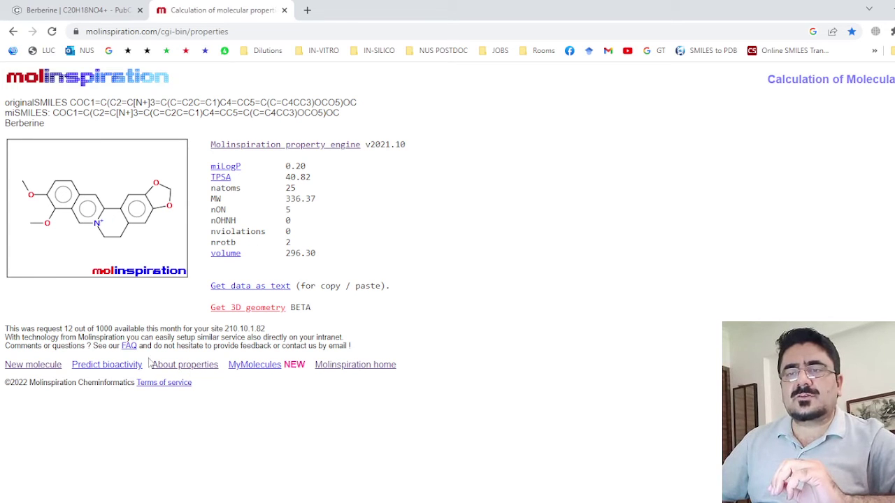
{"action": "left_click", "coordinate": [183, 369]}
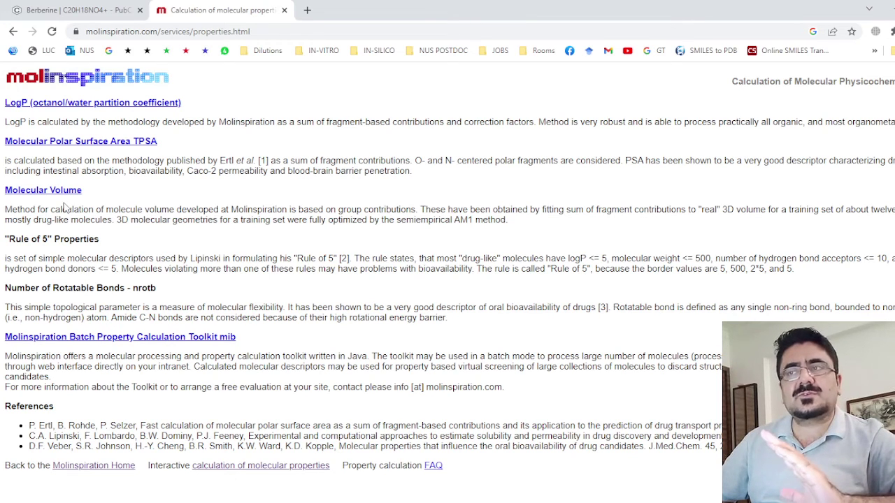
{"action": "left_click", "coordinate": [12, 31]}
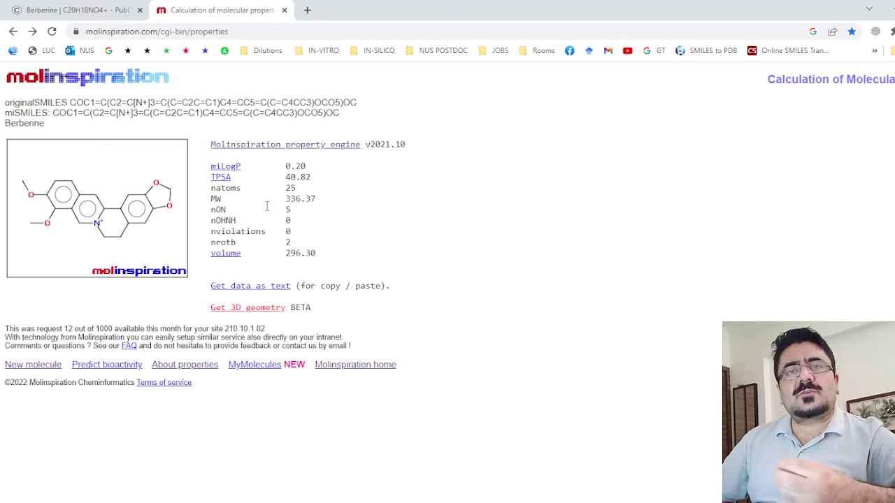
Step: Run Predict bioactivity from berberine's Molinspiration results page
{"action": "left_click", "coordinate": [98, 369]}
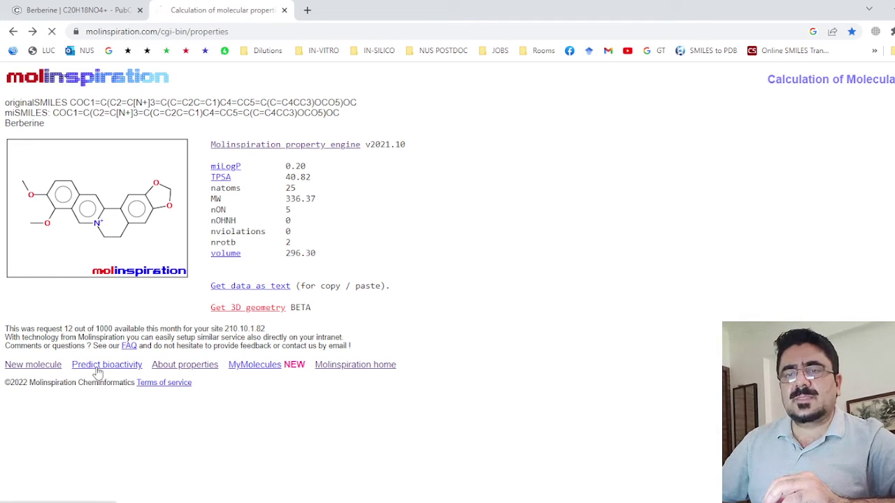